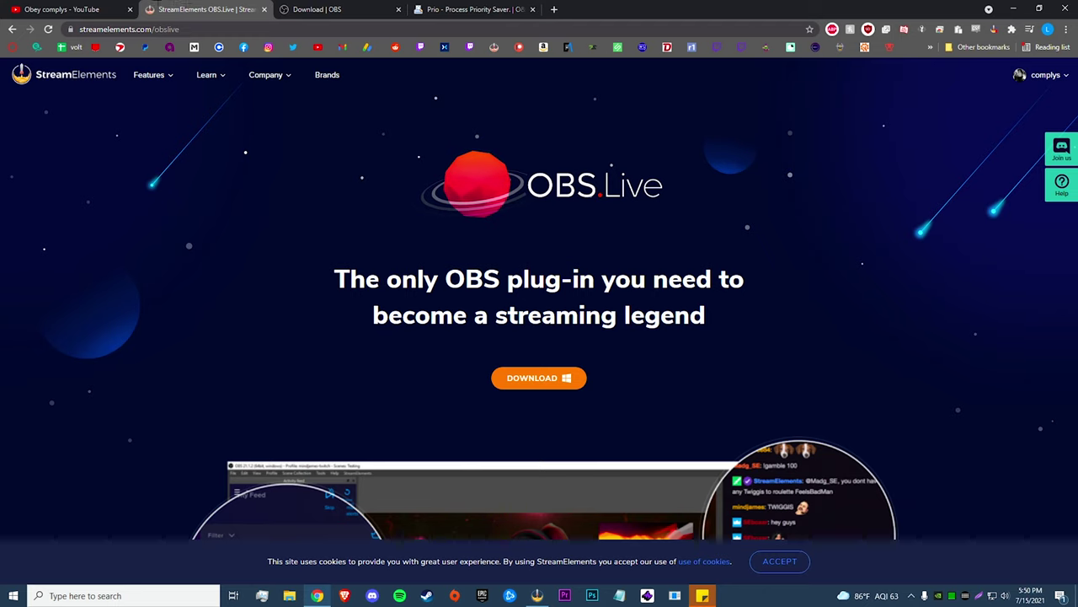
Check the OBS Studio download tab, return to the OBS.Live tab, and bring up Windows search.
{"action": "key", "text": "ctrl+Tab"}
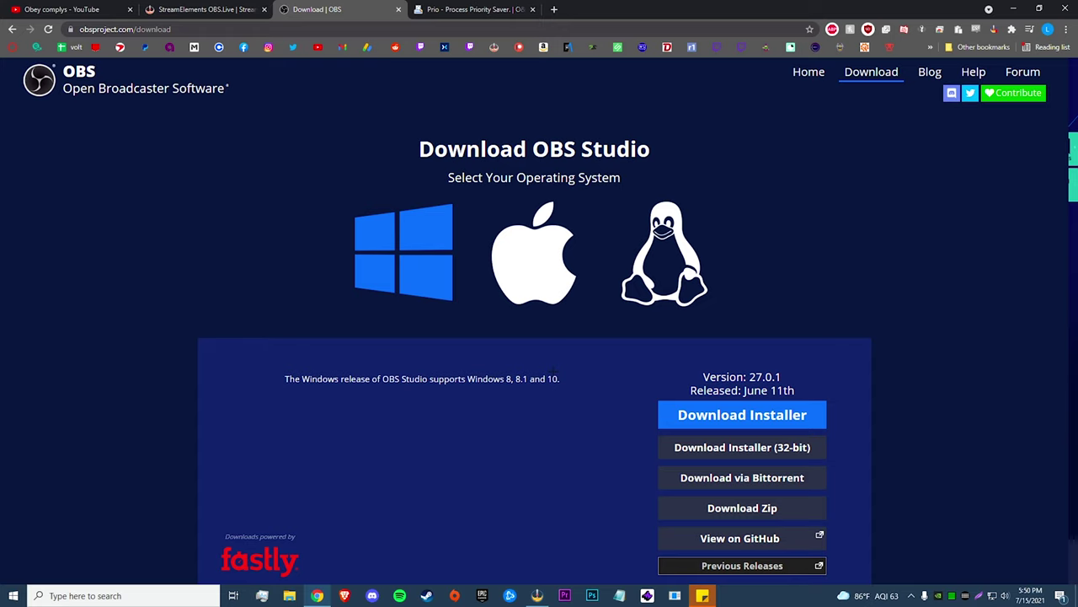
{"action": "key", "text": "ctrl+shift+Tab"}
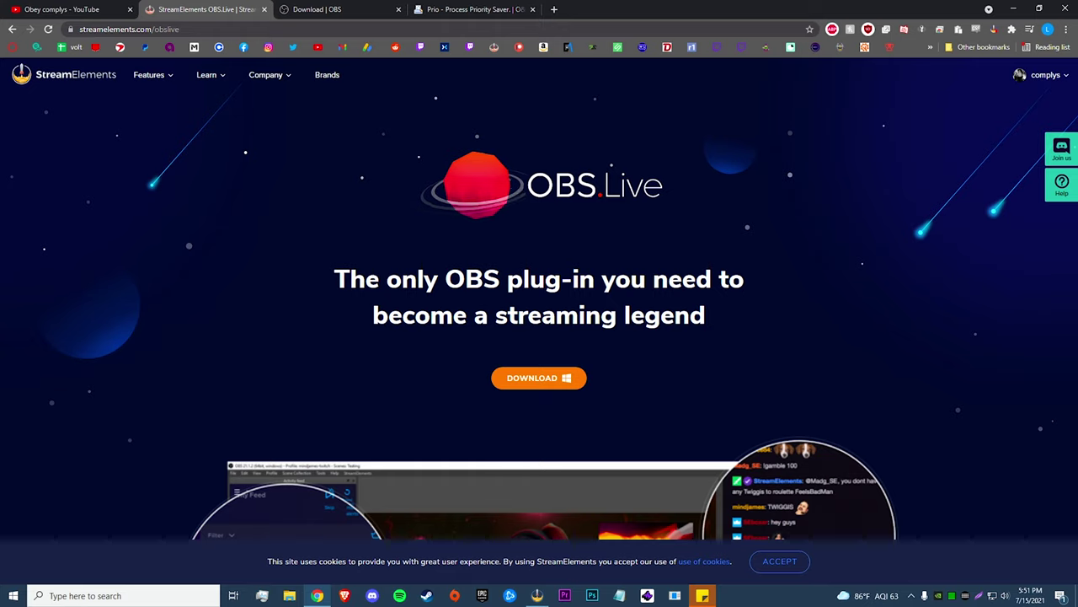
{"action": "left_click", "coordinate": [133, 588]}
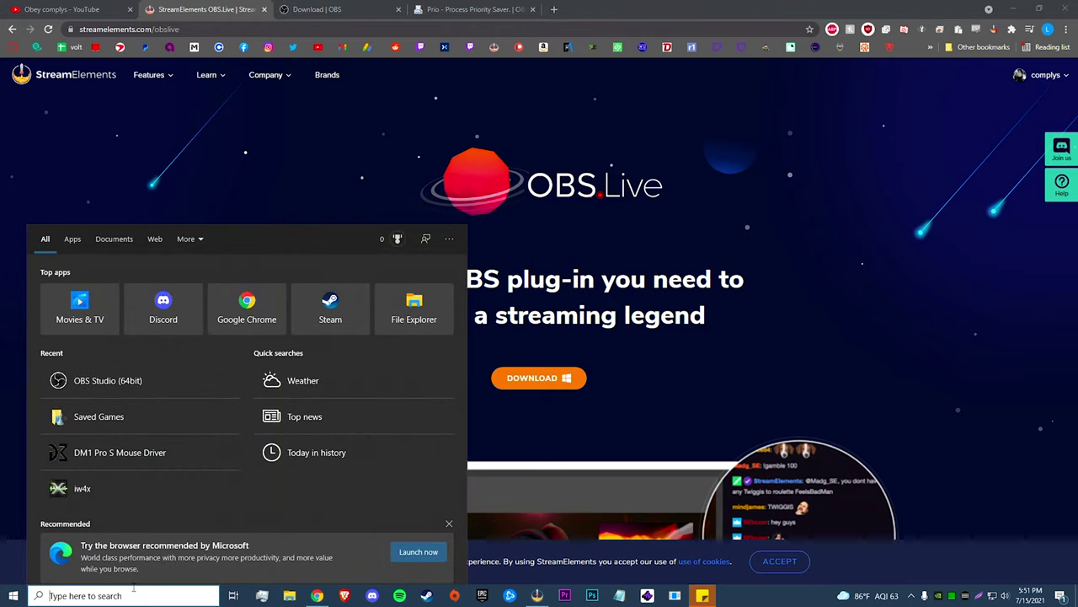
Search for obs and follow the shortcut's file location to the folder containing obs64.exe.
{"action": "type", "text": "obs"}
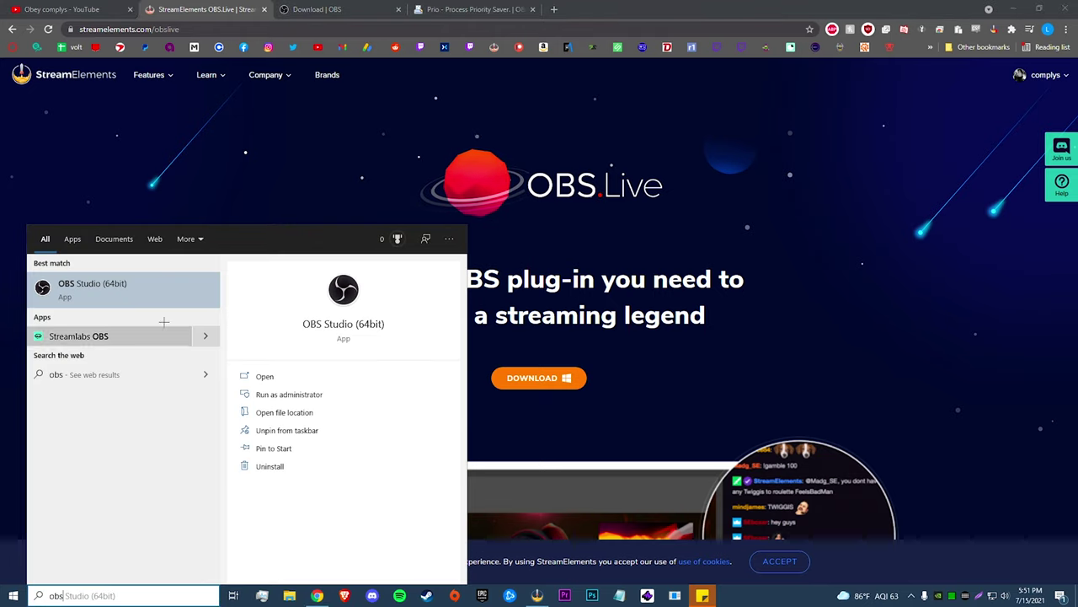
{"action": "right_click", "coordinate": [118, 288]}
{"action": "left_click", "coordinate": [152, 323]}
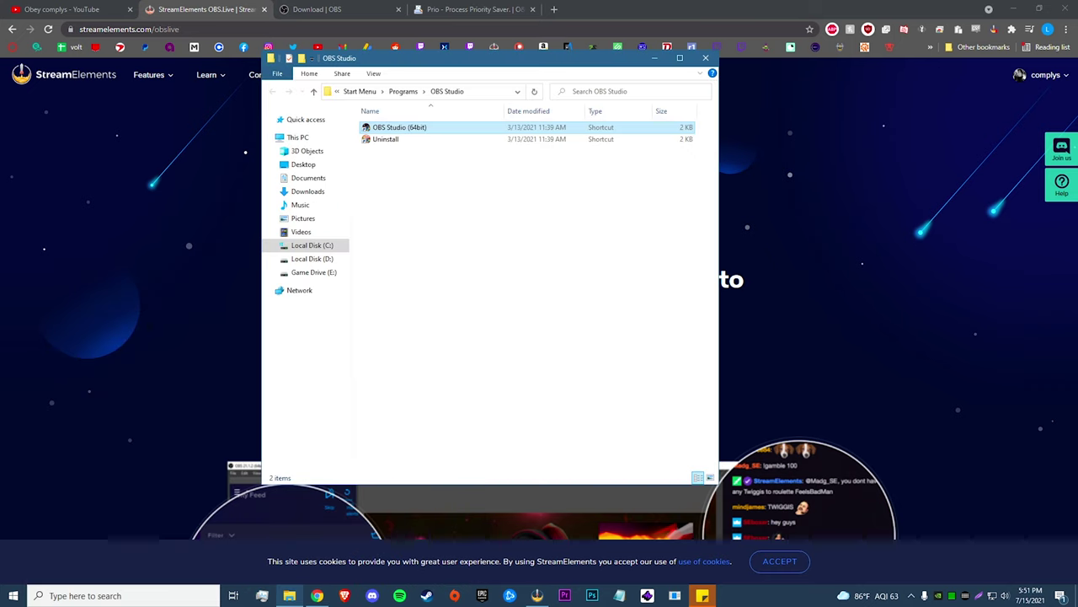
{"action": "right_click", "coordinate": [459, 129]}
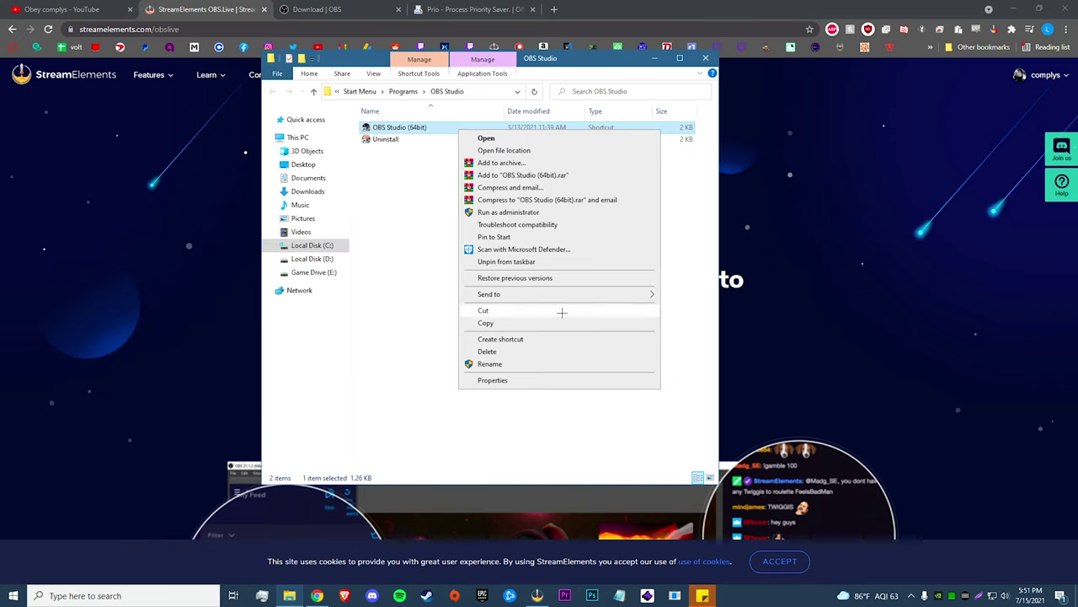
{"action": "left_click", "coordinate": [508, 150]}
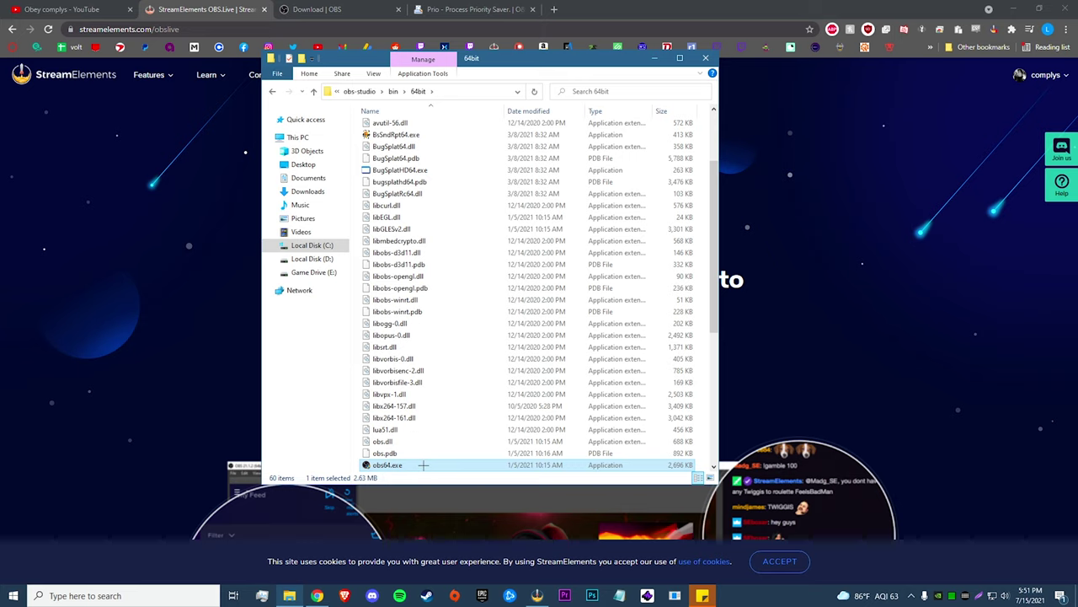
Set obs64.exe to run as administrator in its Compatibility properties, then launch it.
{"action": "right_click", "coordinate": [426, 465]}
{"action": "left_click", "coordinate": [455, 454]}
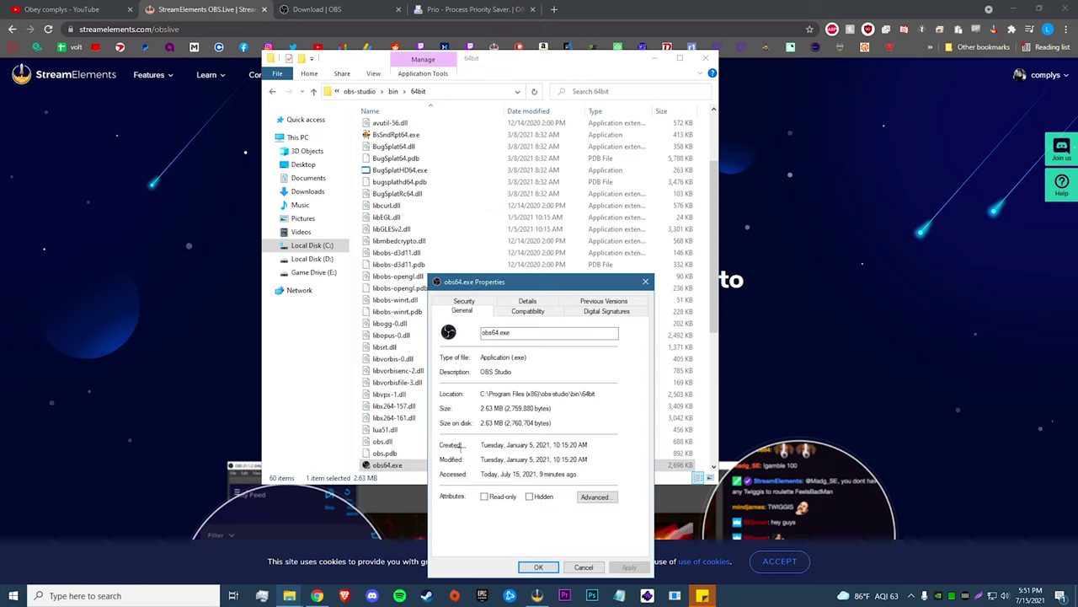
{"action": "left_click", "coordinate": [527, 310]}
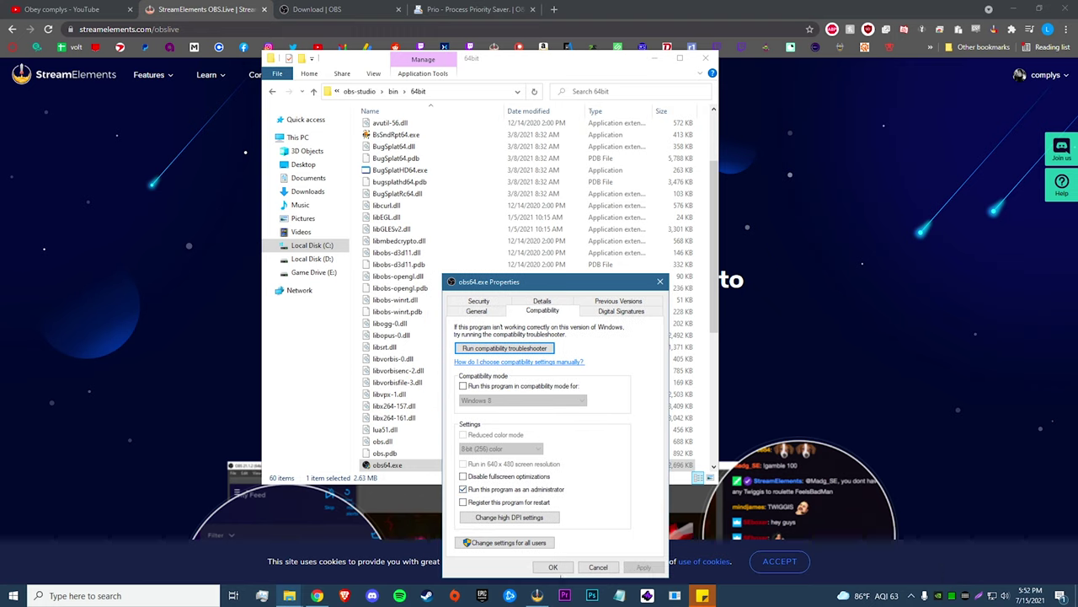
{"action": "left_click", "coordinate": [552, 566]}
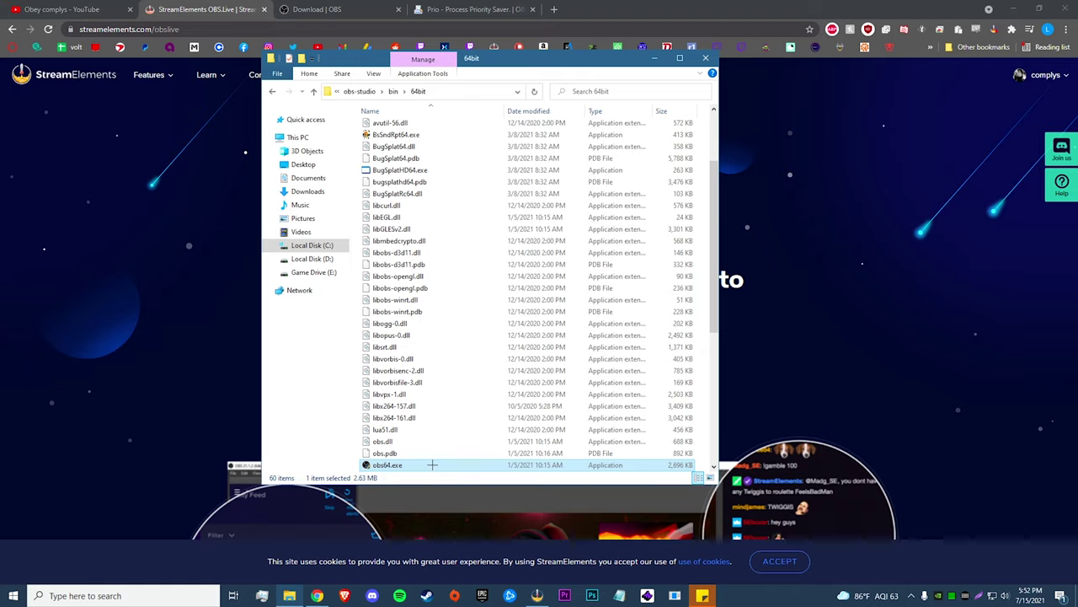
{"action": "double_click", "coordinate": [388, 464]}
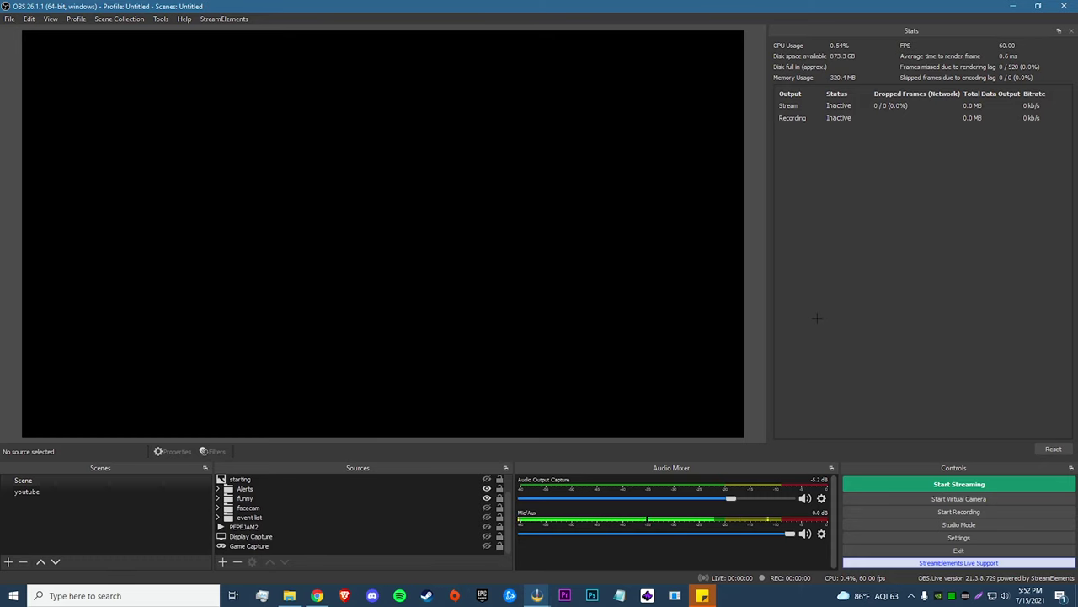
In OBS Settings, keep Twitch as the streaming service on the Stream page.
{"action": "left_click", "coordinate": [958, 537]}
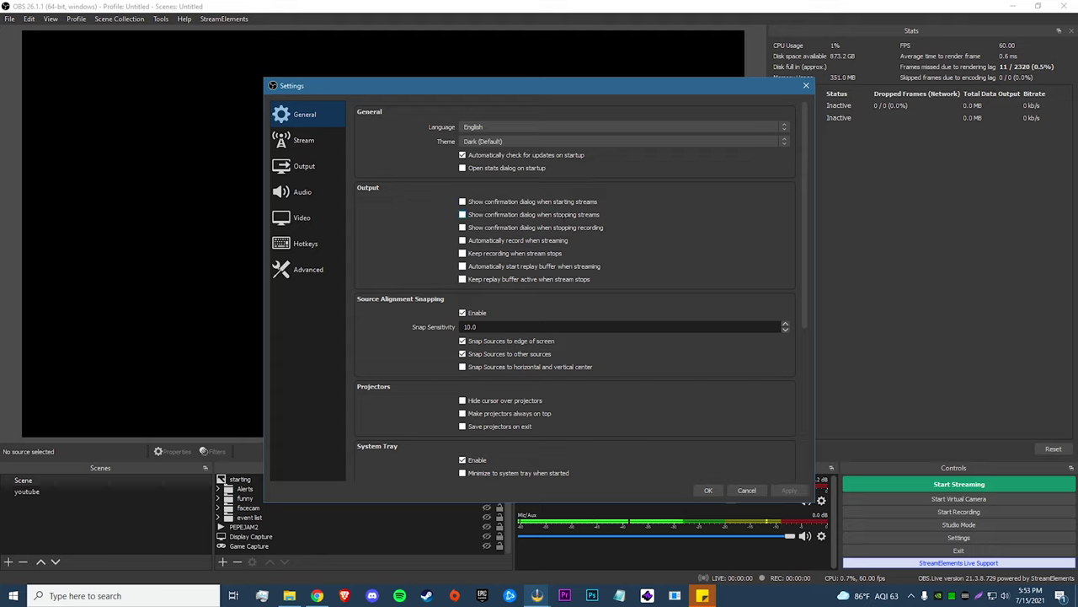
{"action": "scroll", "coordinate": [438, 344], "scroll_direction": "down", "scroll_amount": 1}
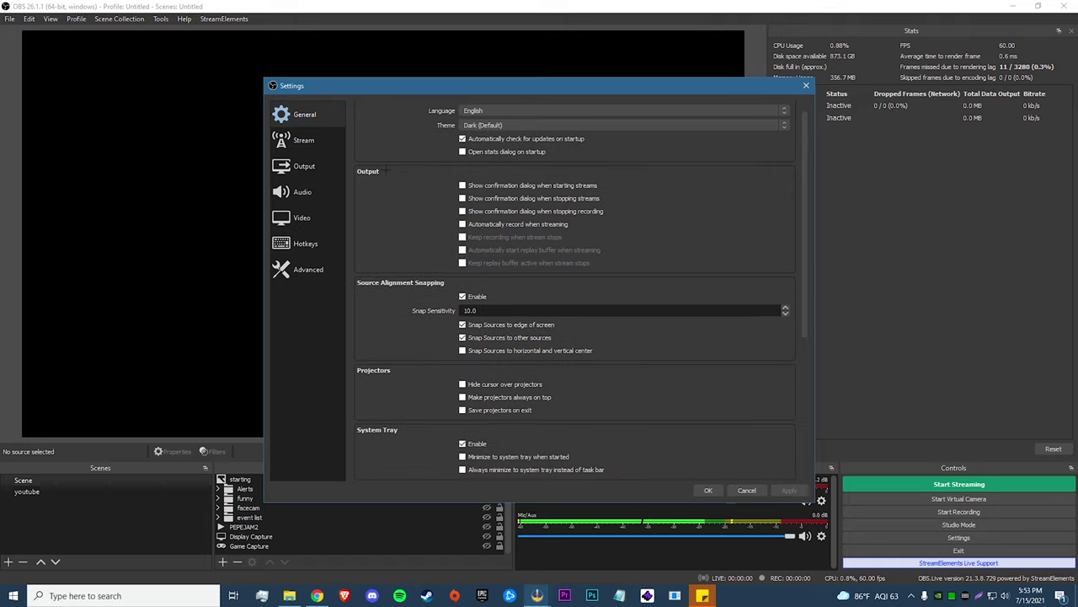
{"action": "left_click", "coordinate": [303, 140]}
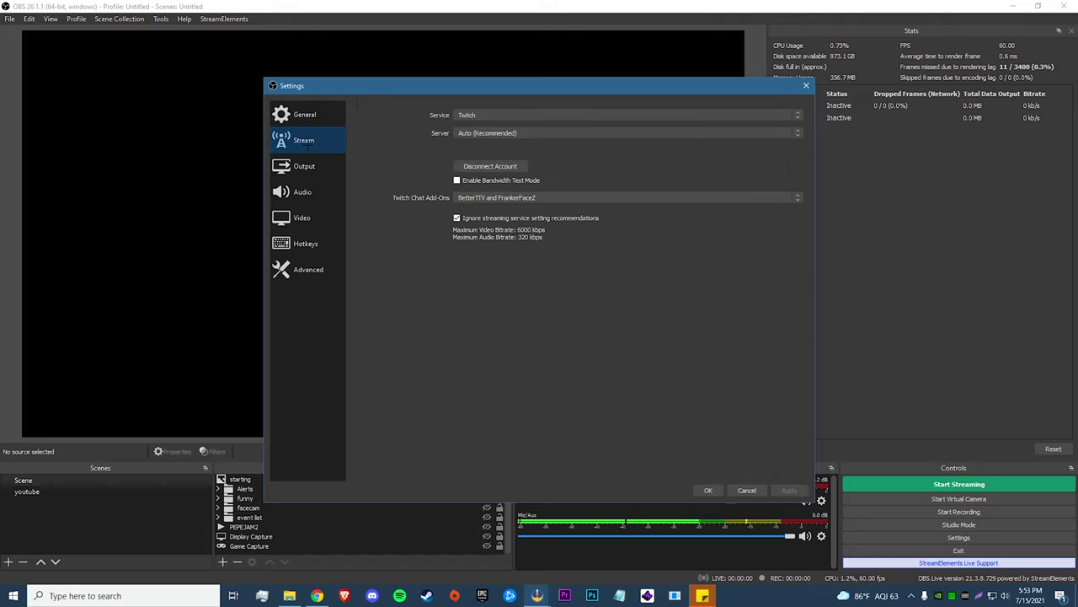
{"action": "left_click", "coordinate": [497, 115]}
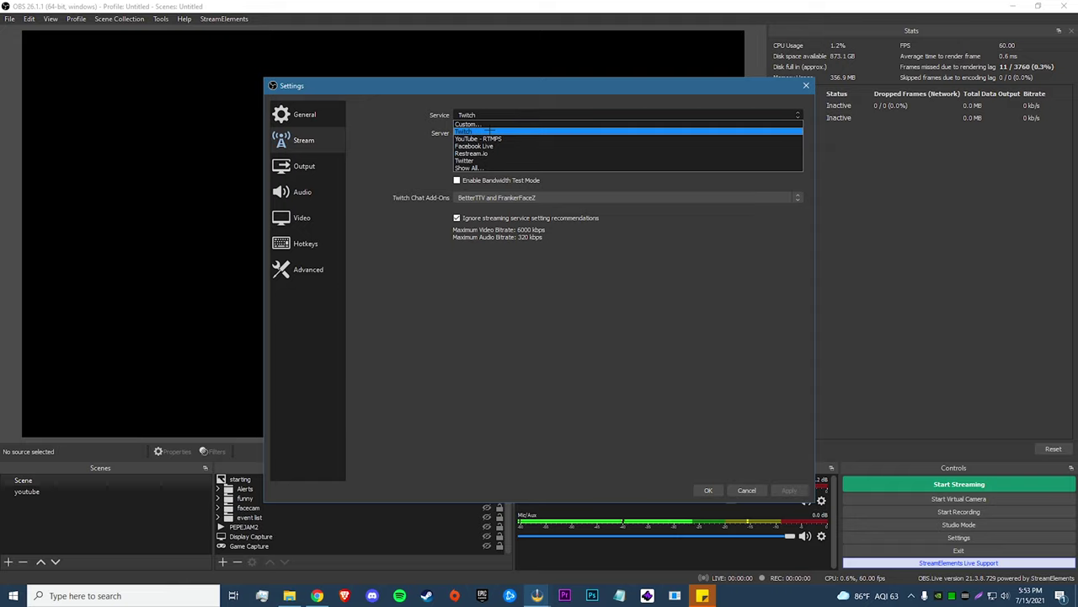
{"action": "left_click", "coordinate": [476, 131]}
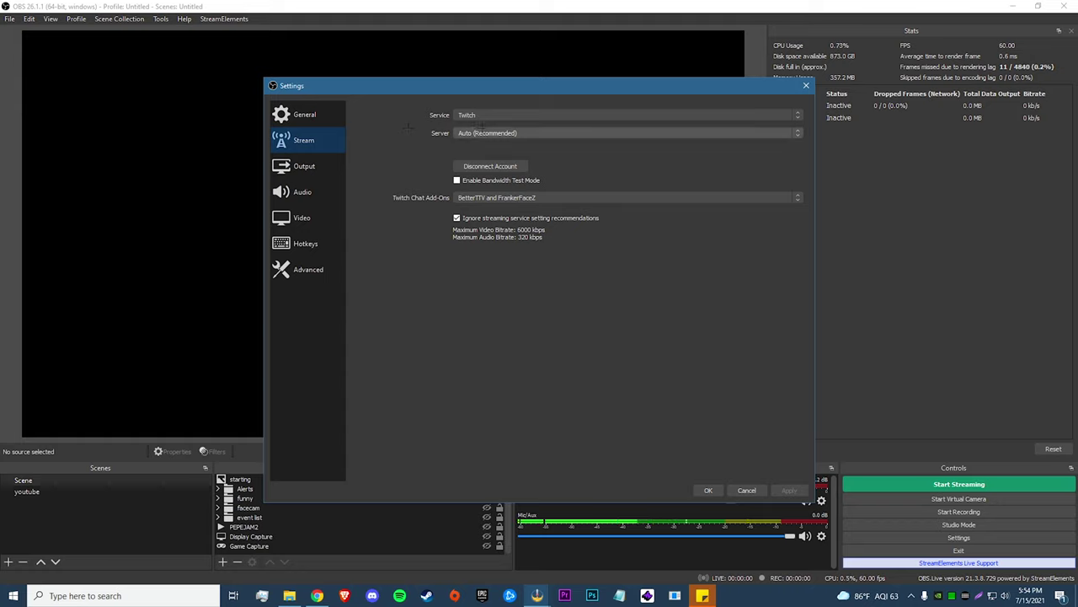
Keep BetterTTV and FrankerFaceZ as the Twitch chat add-ons, then view the Output page.
{"action": "left_click", "coordinate": [510, 197]}
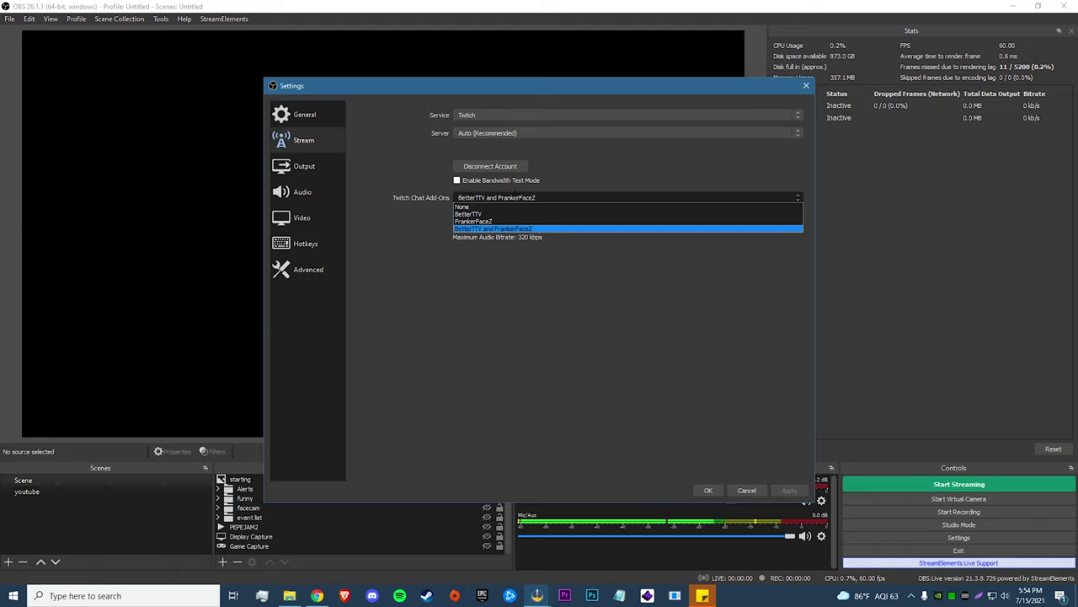
{"action": "left_click", "coordinate": [543, 229]}
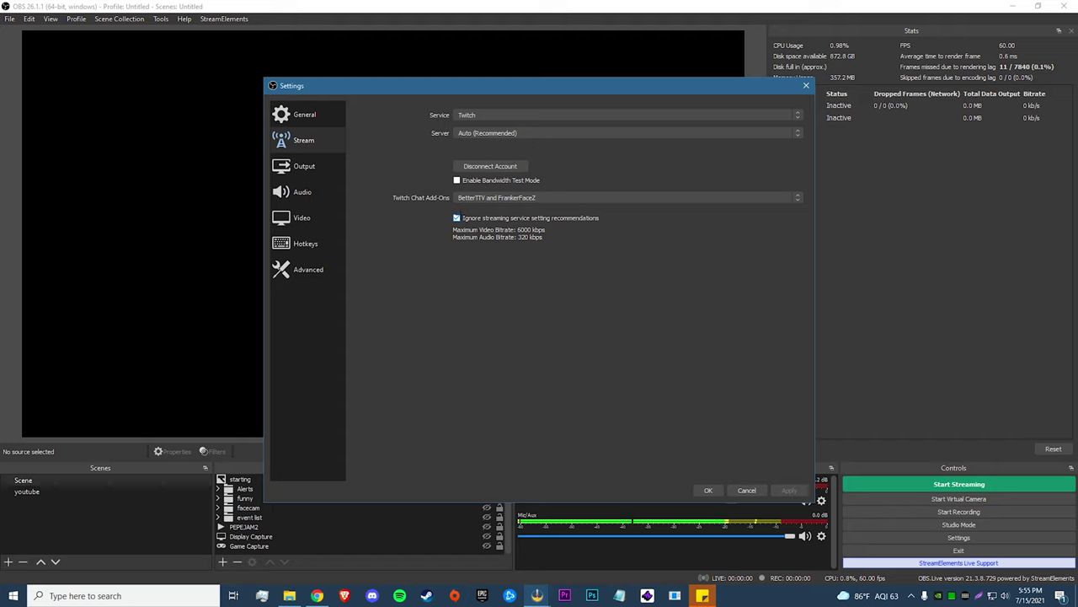
{"action": "left_click", "coordinate": [328, 166]}
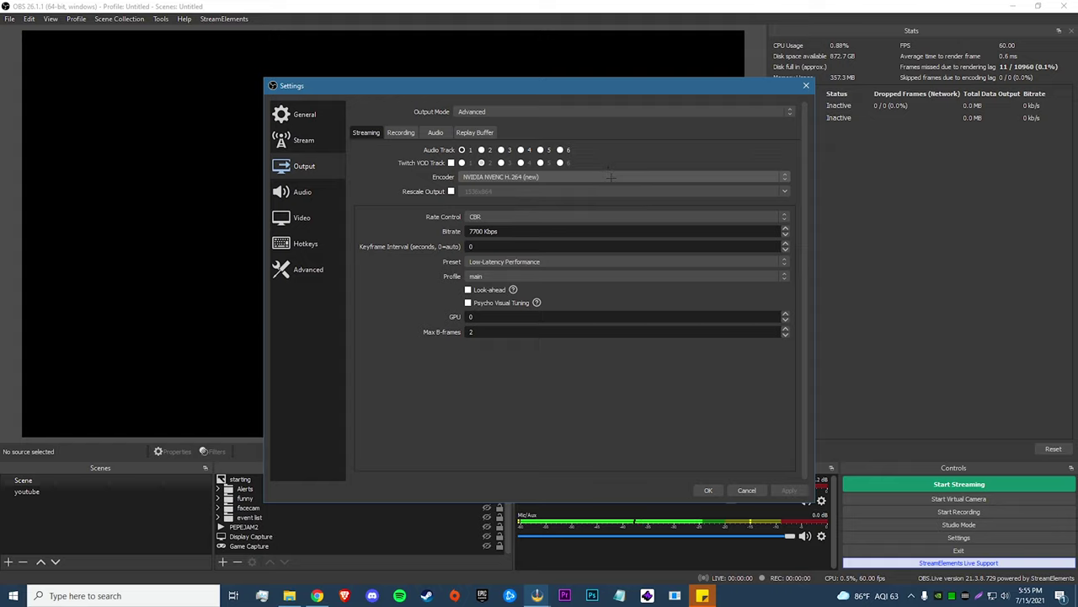
{"action": "left_click", "coordinate": [610, 177]}
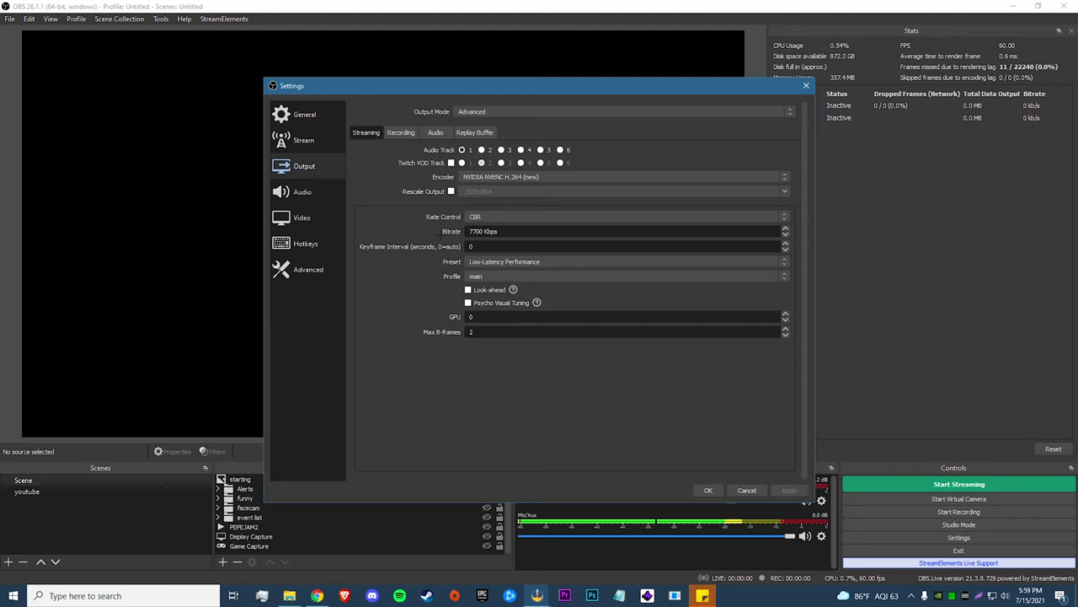
Set keyframe interval to 2, preset Low-Latency Performance, profile main, and apply the changes.
{"action": "key", "text": "BackSpace"}
{"action": "type", "text": "2"}
{"action": "left_click", "coordinate": [505, 261]}
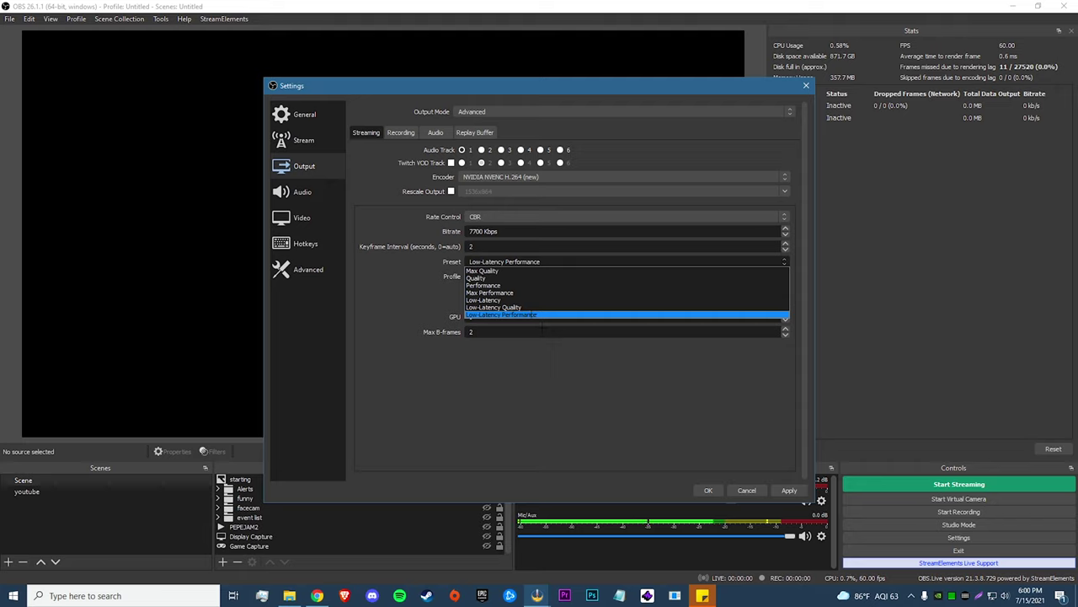
{"action": "left_click", "coordinate": [548, 314]}
{"action": "left_click", "coordinate": [624, 277]}
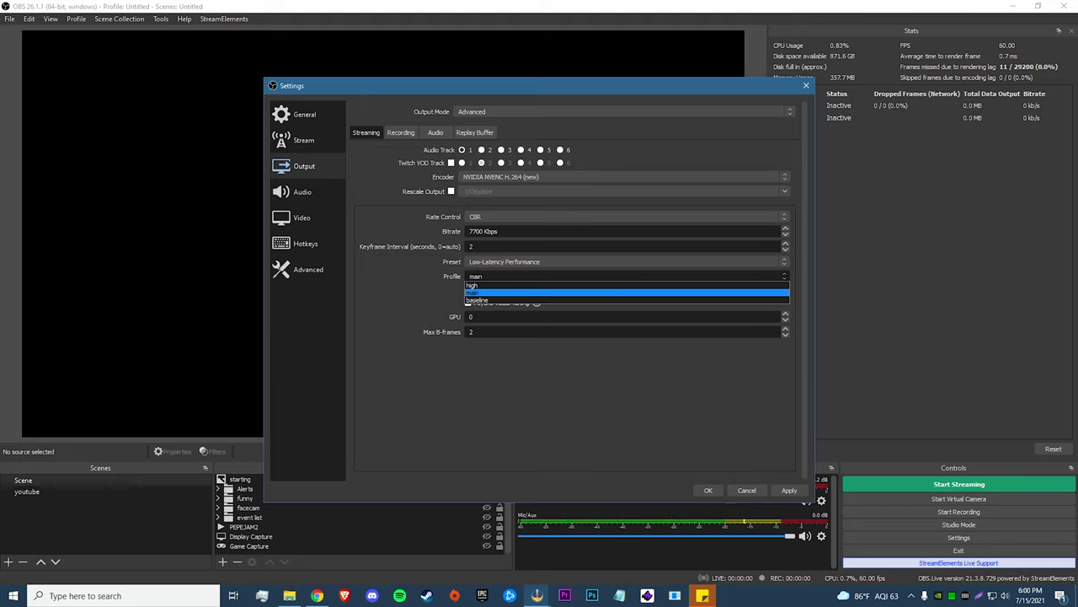
{"action": "left_click", "coordinate": [475, 279]}
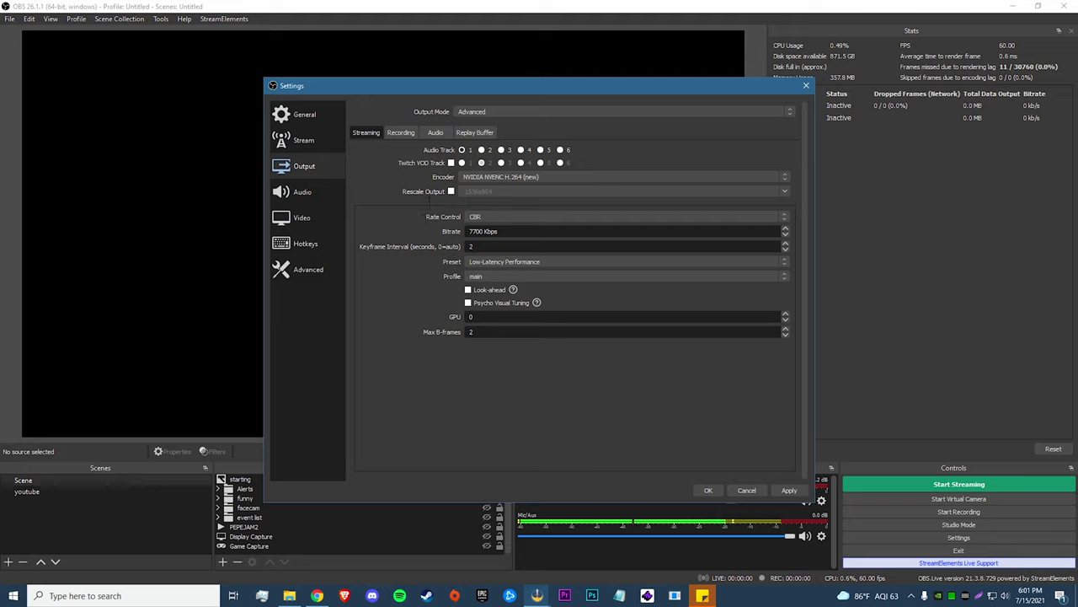
{"action": "left_click", "coordinate": [789, 490]}
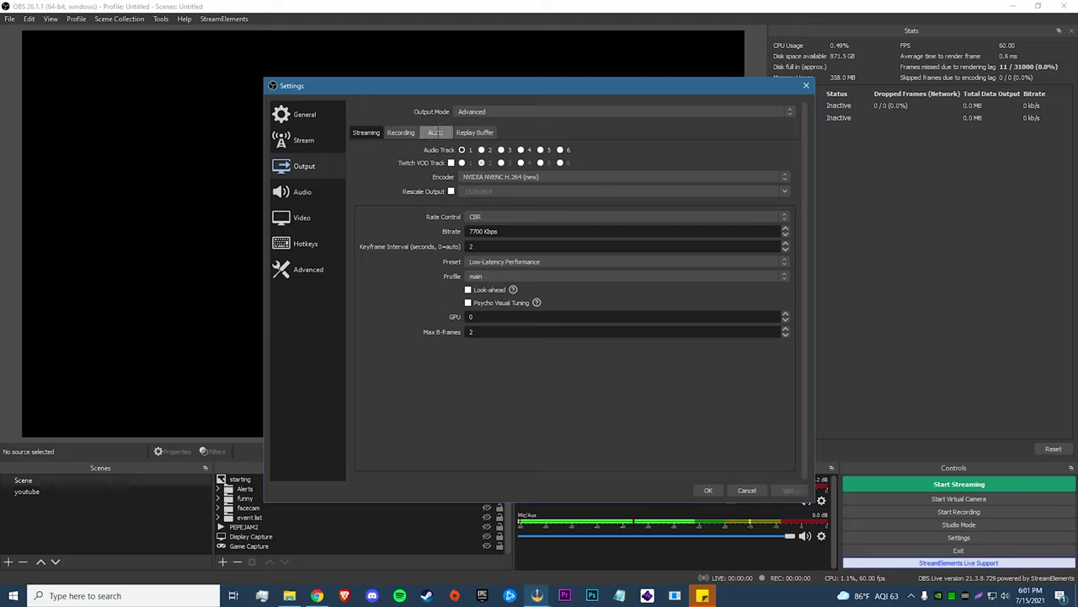
Show the Output audio tracks and keep Track 1's audio bitrate at 320.
{"action": "left_click", "coordinate": [437, 132]}
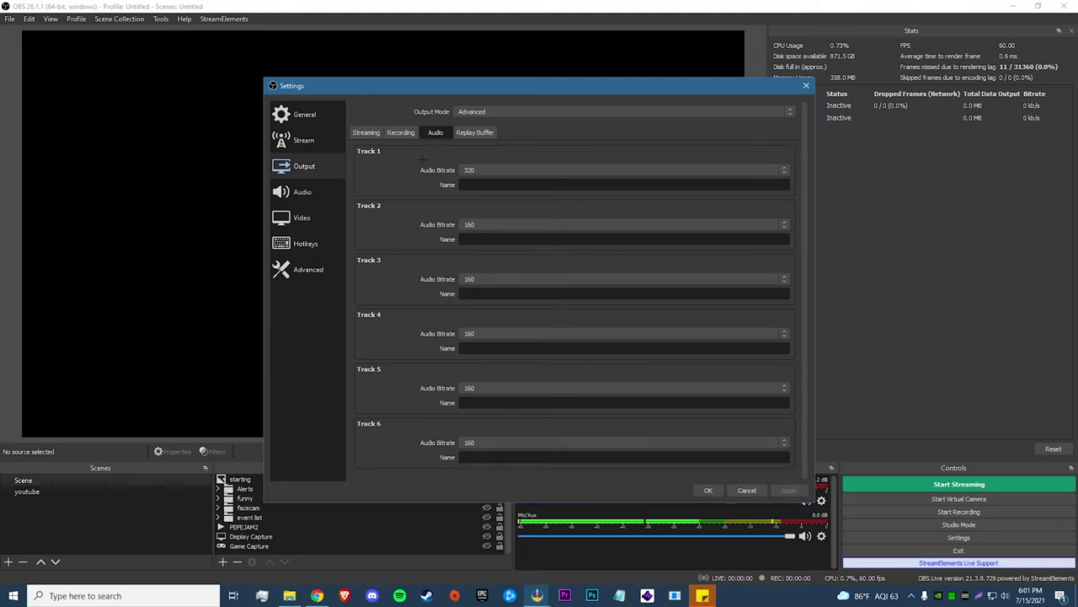
{"action": "left_click", "coordinate": [497, 170]}
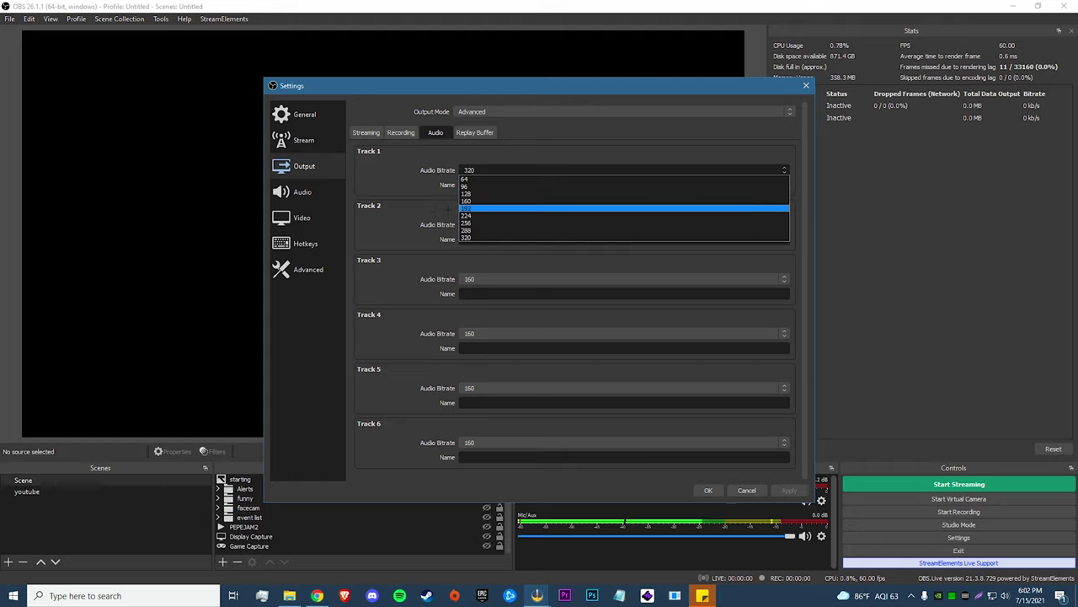
{"action": "key", "text": "Down"}
{"action": "key", "text": "Down"}
{"action": "key", "text": "Down"}
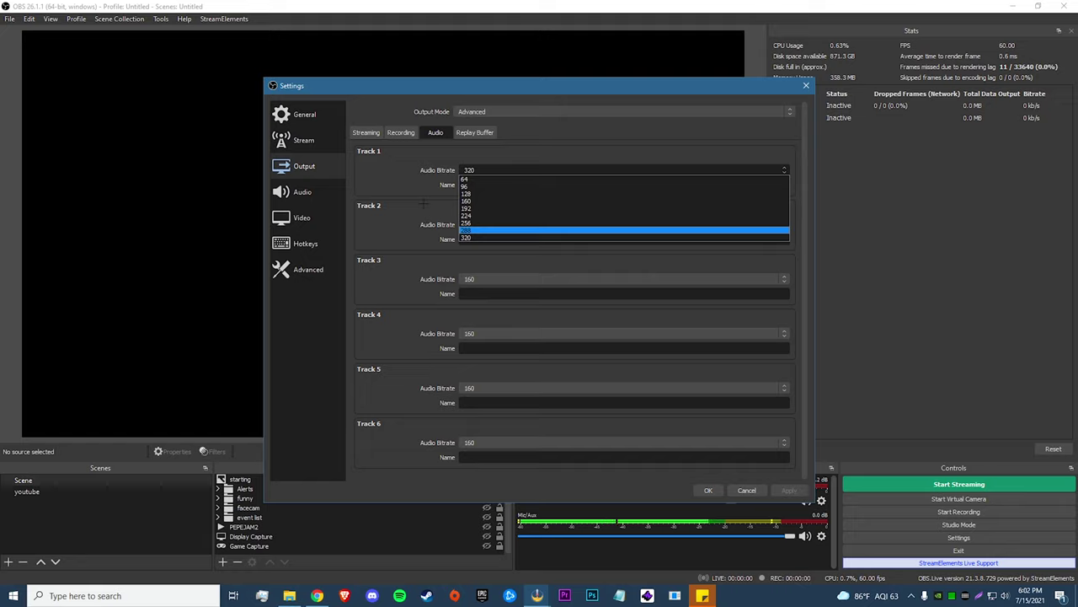
{"action": "key", "text": "Up"}
{"action": "key", "text": "Down"}
{"action": "key", "text": "Down"}
{"action": "key", "text": "Up"}
{"action": "key", "text": "Up"}
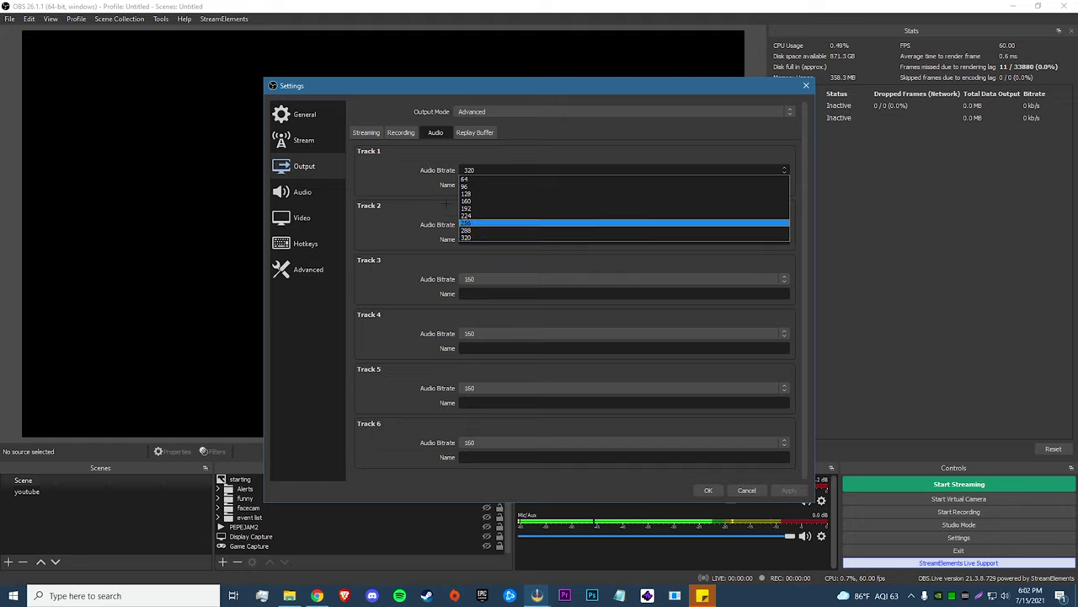
{"action": "left_click", "coordinate": [482, 239]}
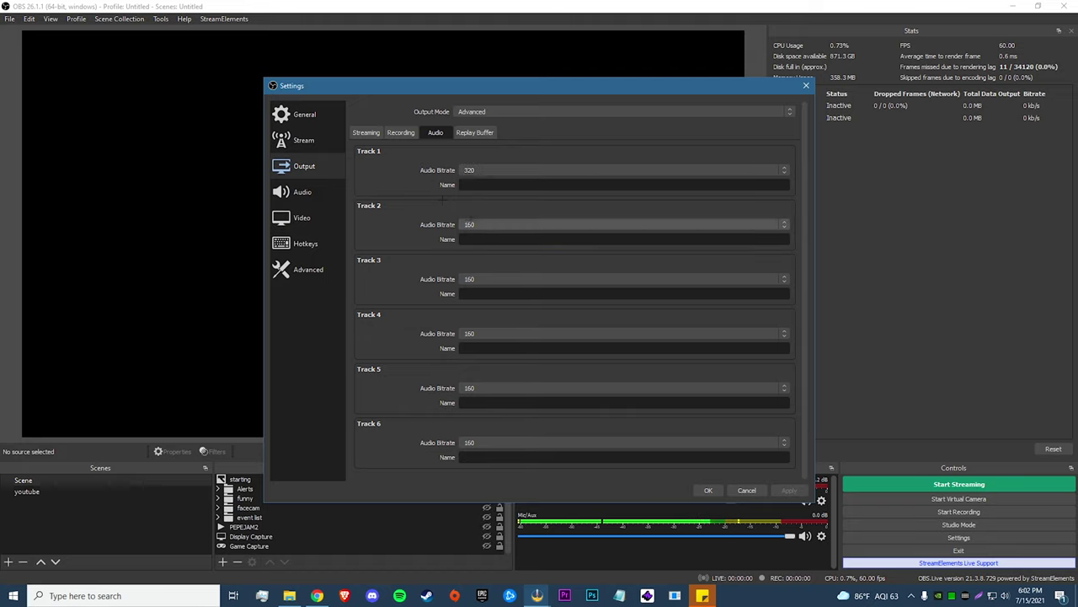